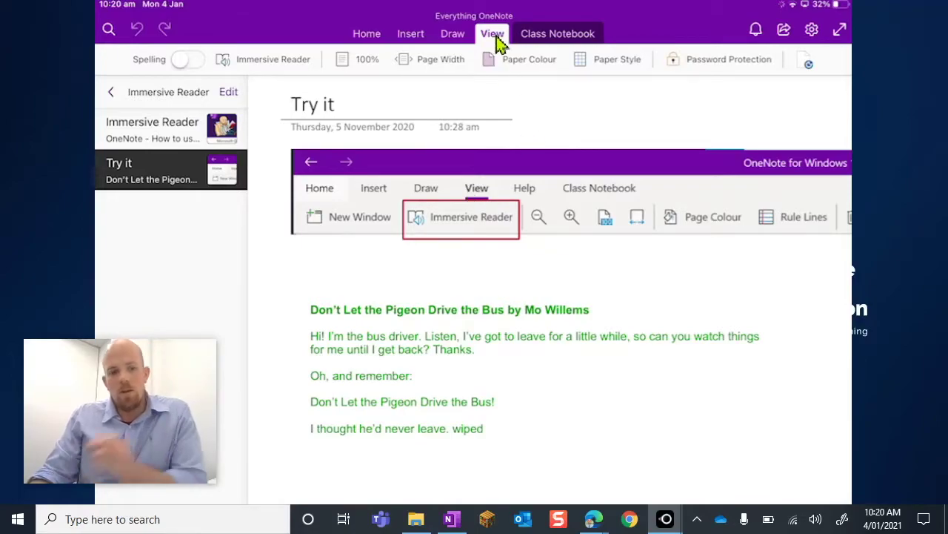
key(ctrl)
key(ctrl)
key(ctrl)
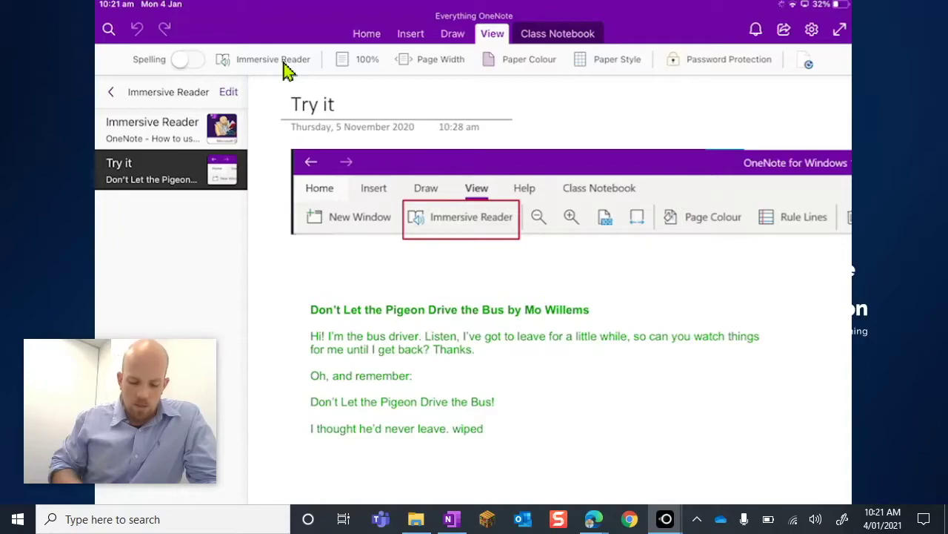
Step: Open the Try it page in the Immersive Reader
scroll(549, 289, up, 3)
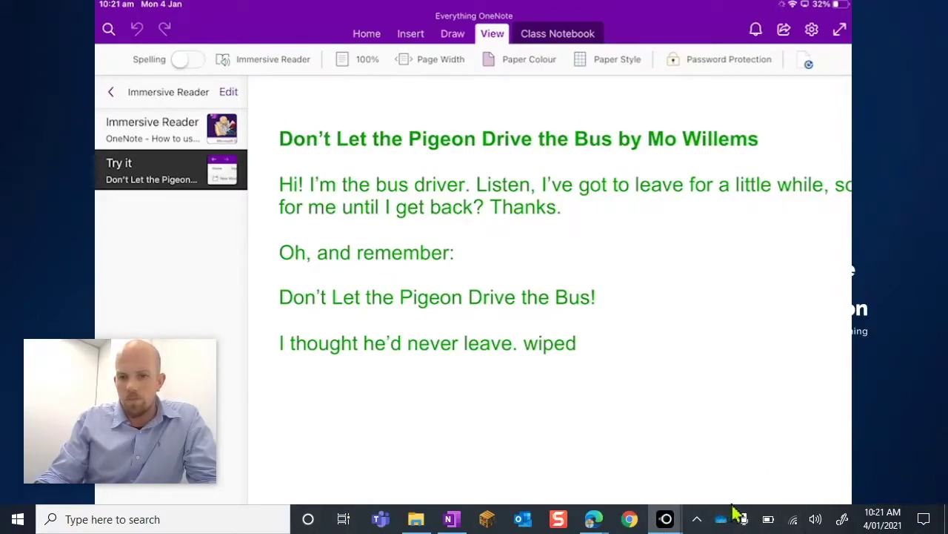
click(696, 519)
click(43, 267)
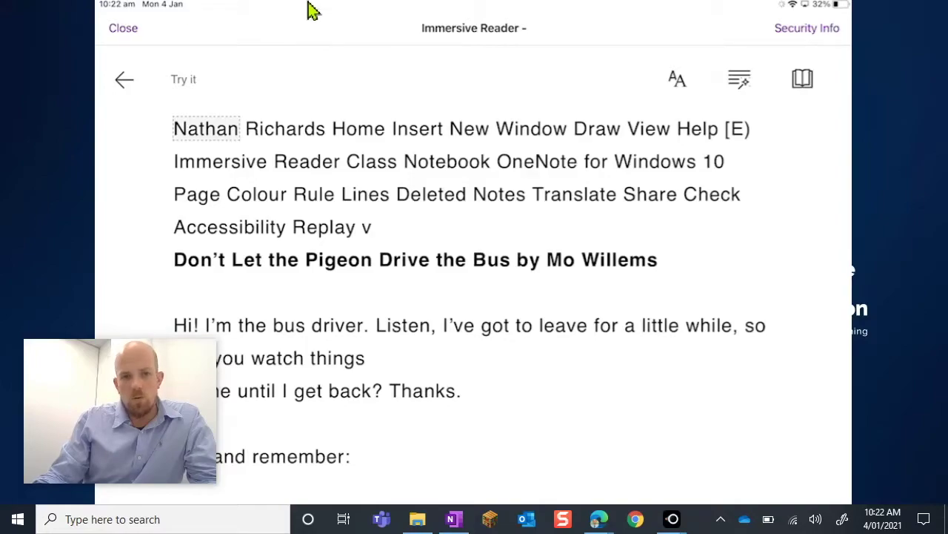
drag(63, 357, 783, 377)
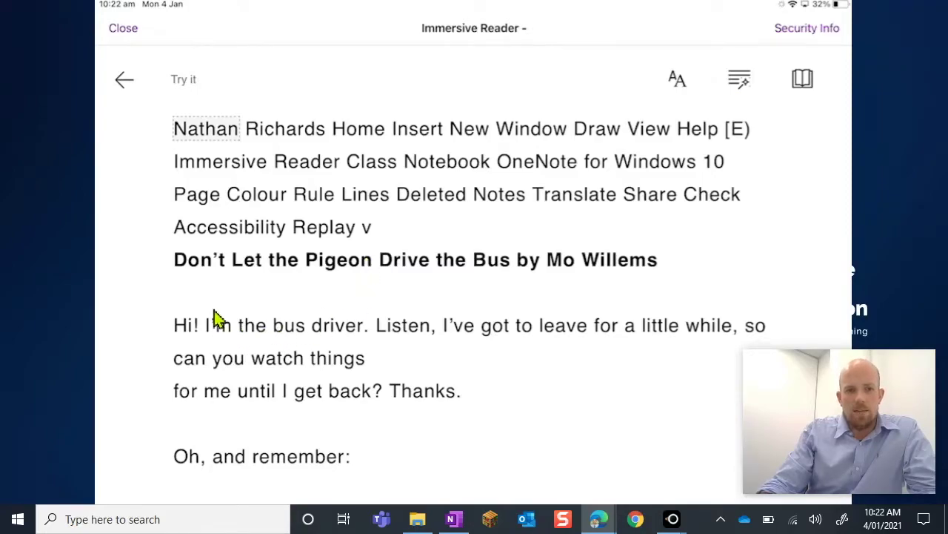
Step: Play the story title aloud, starting from the word "Don't"
click(205, 271)
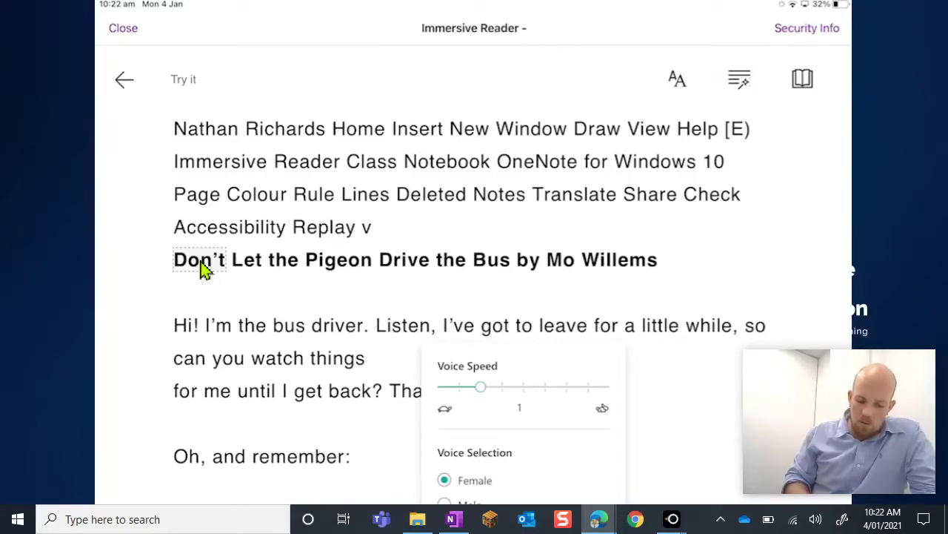
key(Escape)
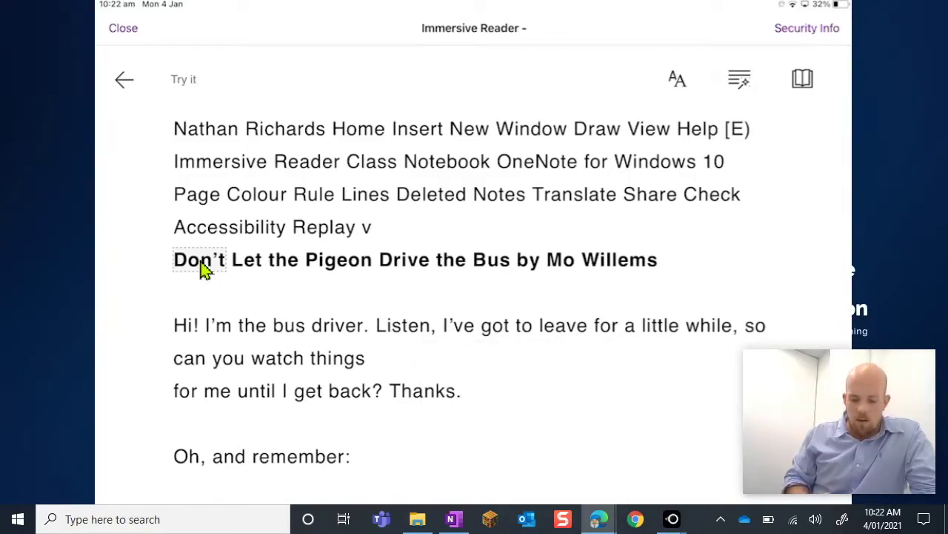
key(space)
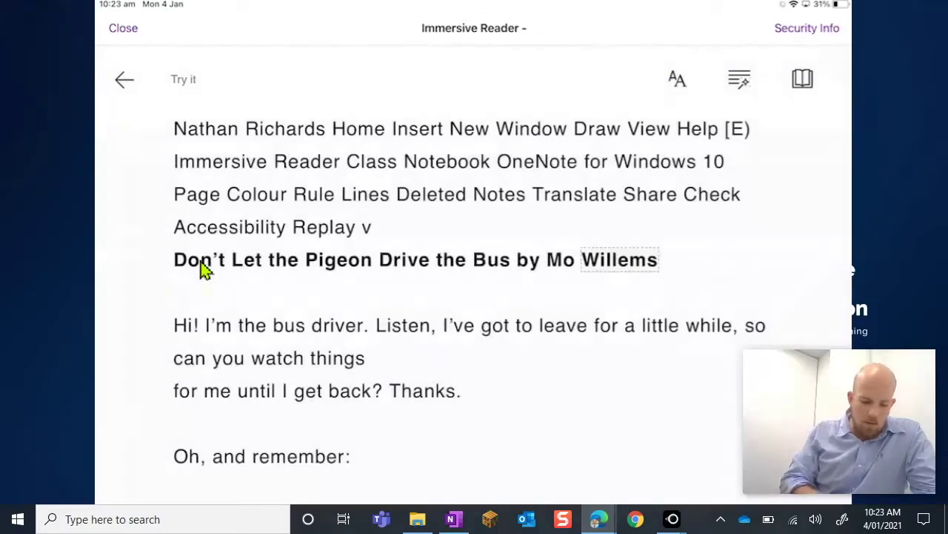
Step: Set the read-aloud voice to Male for the story title, starting from the word "Don't"
click(206, 270)
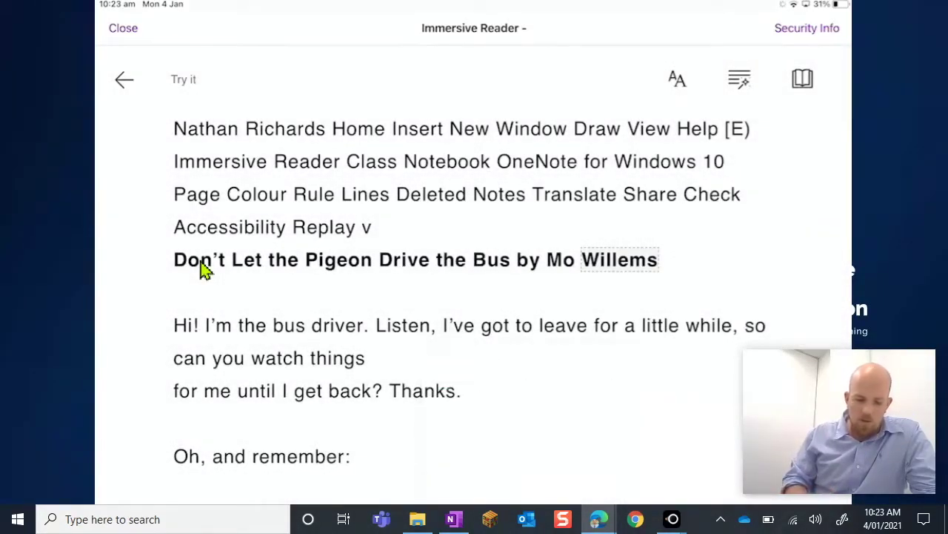
click(200, 260)
key(space)
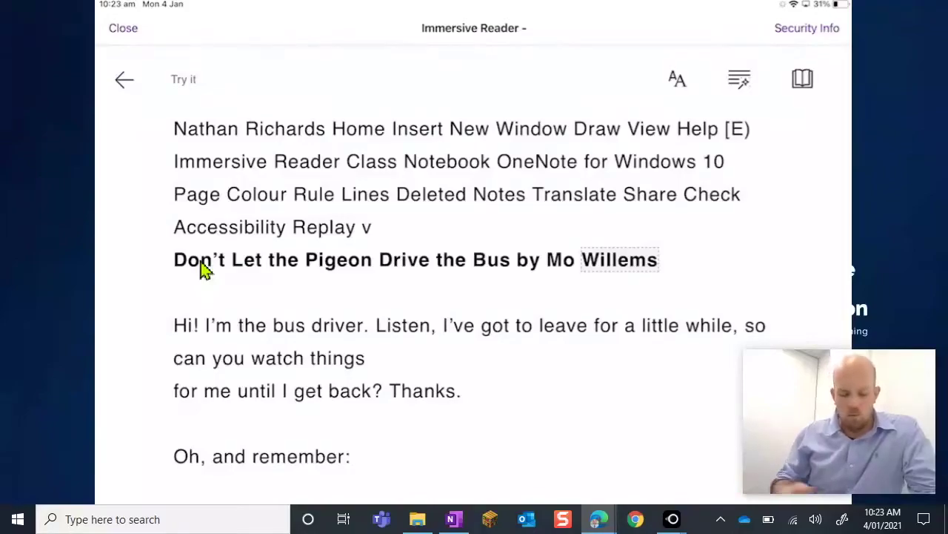
click(205, 270)
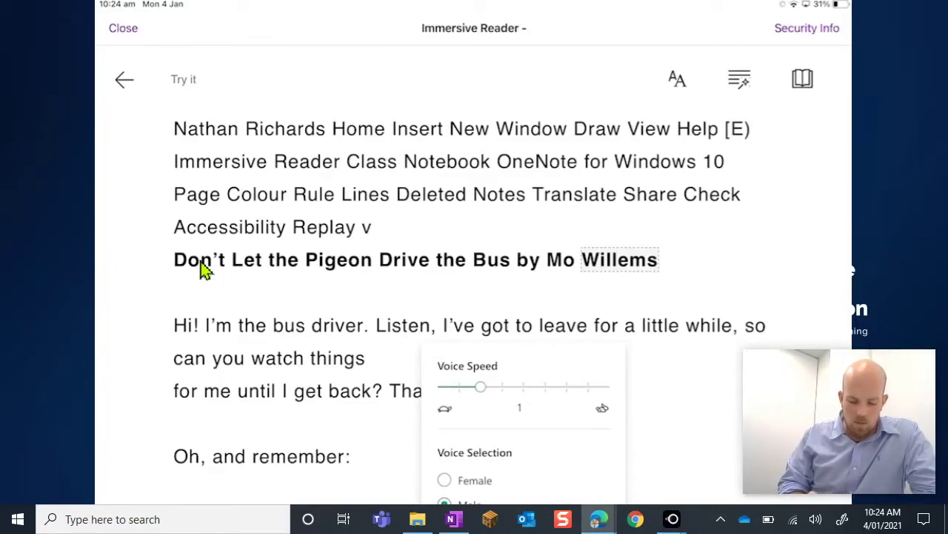
click(201, 263)
click(201, 263)
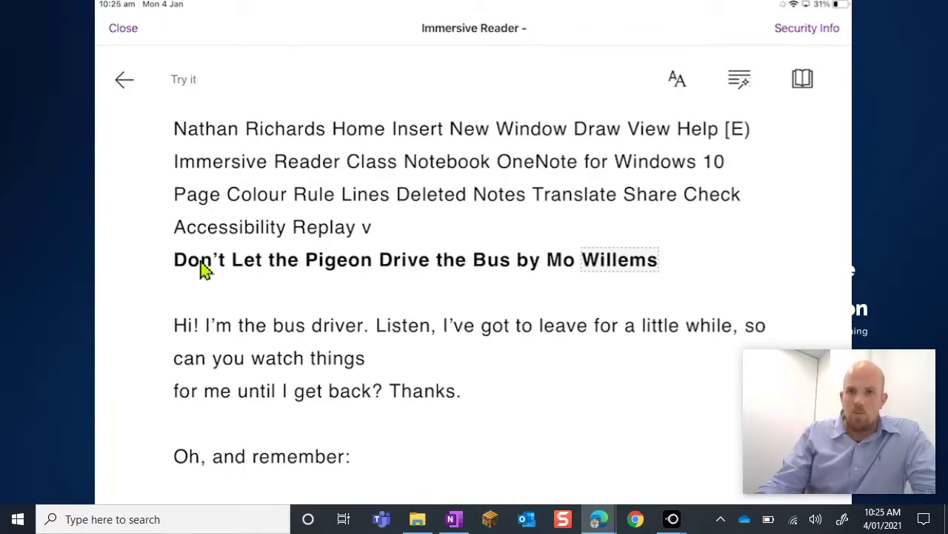
Step: Set the text preferences to a larger text size, increased spacing, the Sitka font and a purple theme
click(665, 81)
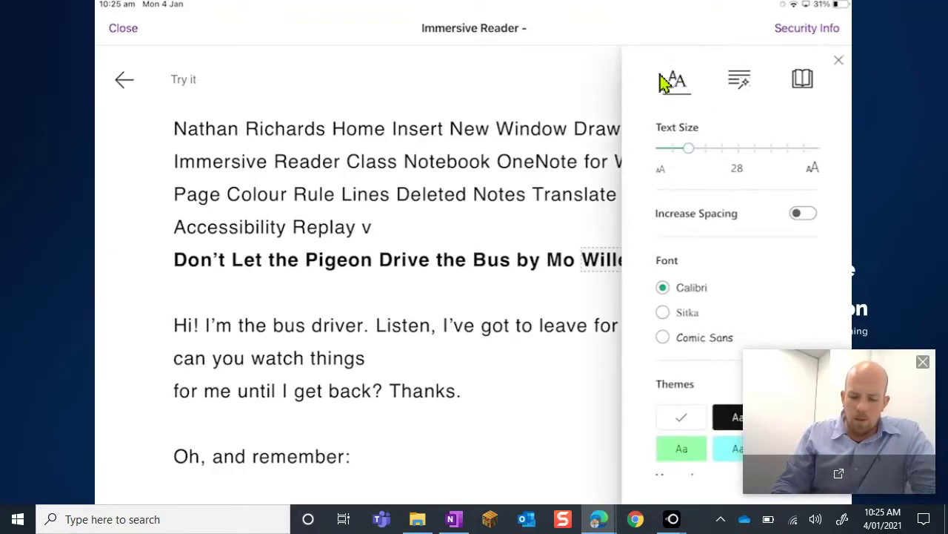
scroll(660, 75, down, 2)
scroll(660, 75, up, 2)
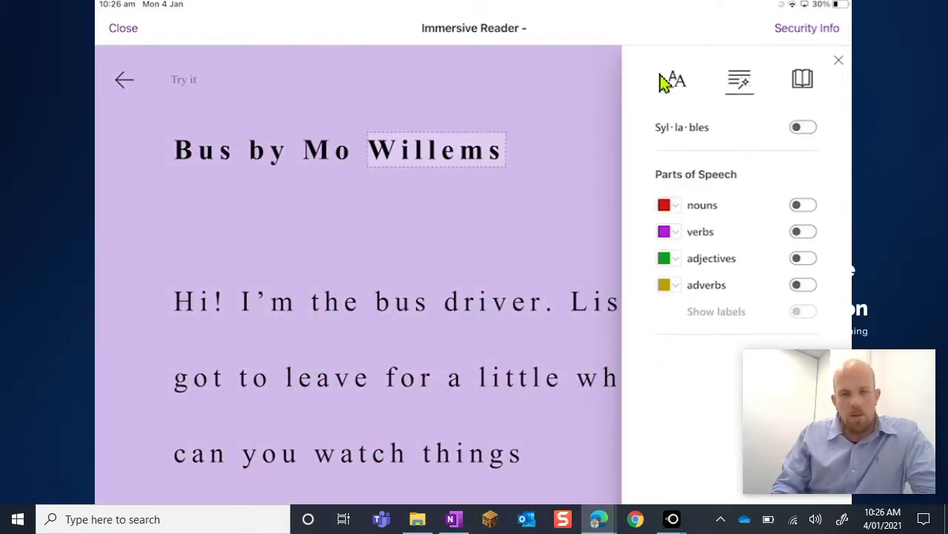
Step: Turn on syllable splitting and look through the story to see how its words are divided
click(735, 88)
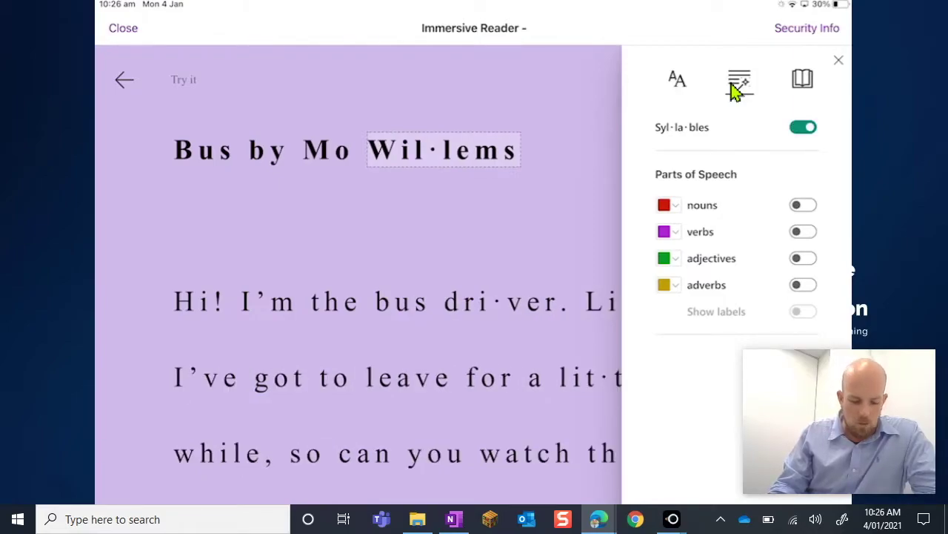
click(736, 90)
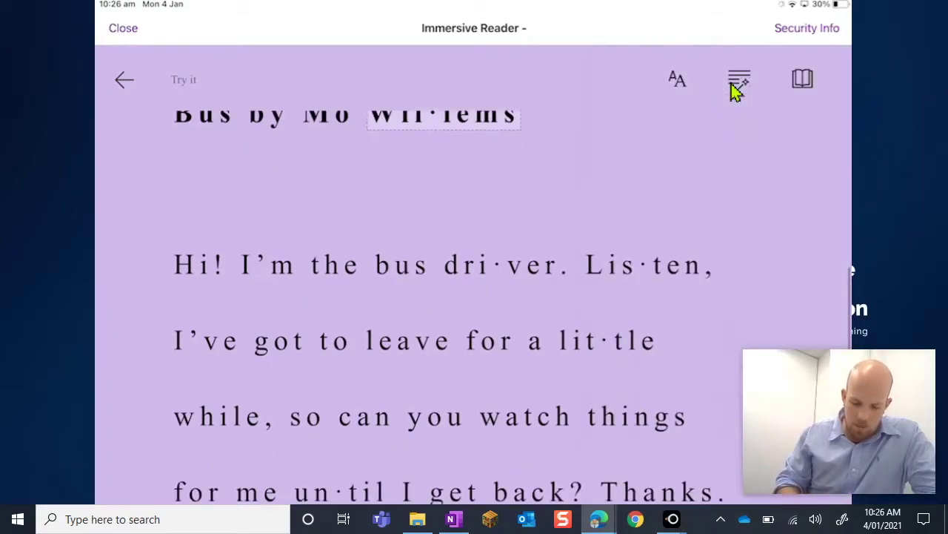
scroll(731, 85, down, 4)
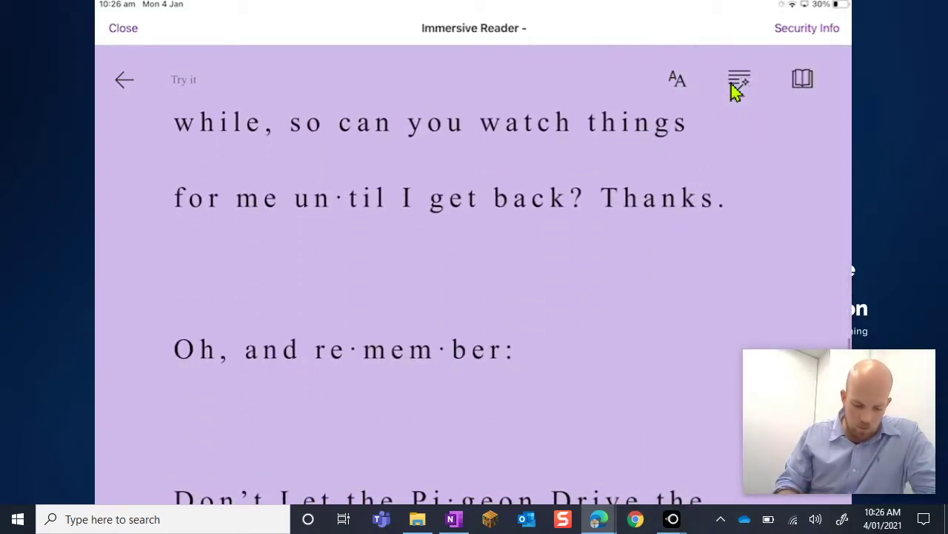
scroll(736, 90, down, 2)
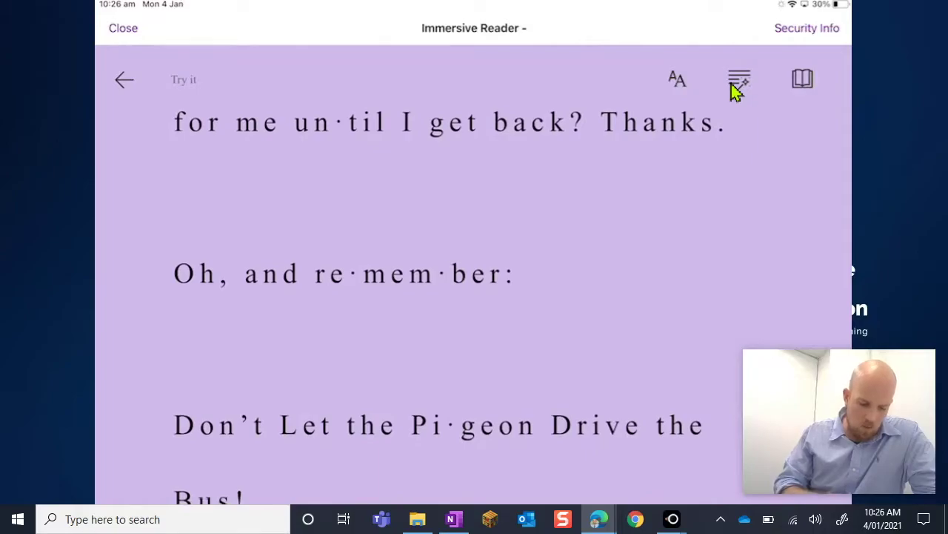
scroll(736, 90, down, 1)
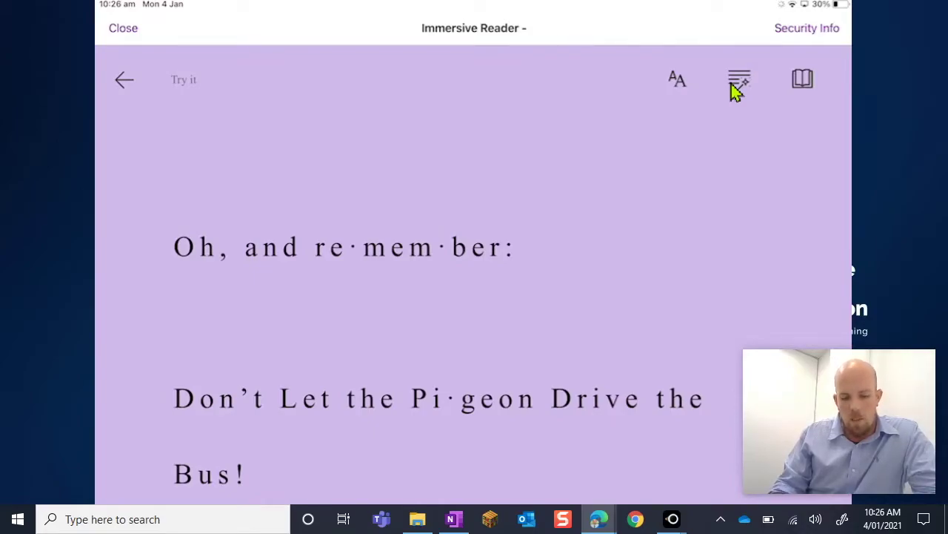
click(736, 91)
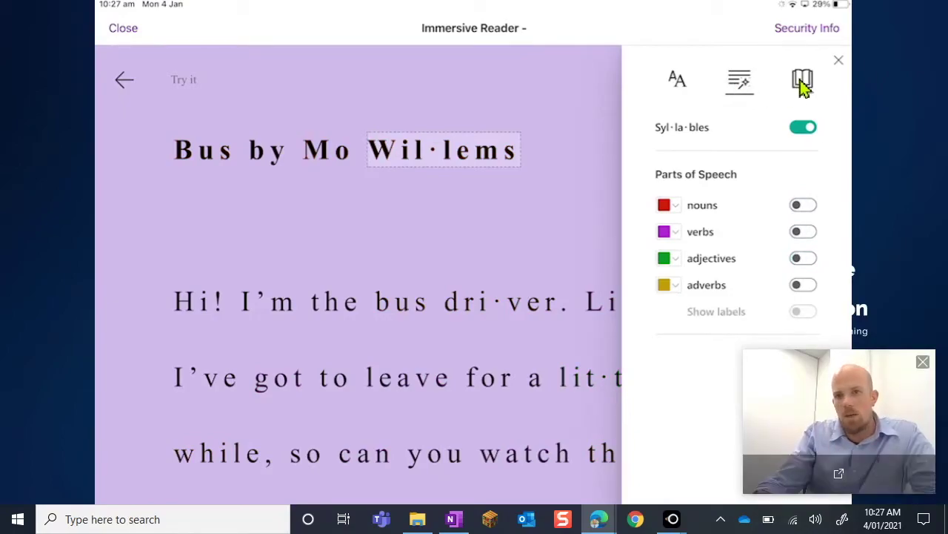
Step: Try Line Focus on a single line and on three lines of the story, and turn it off again
click(803, 81)
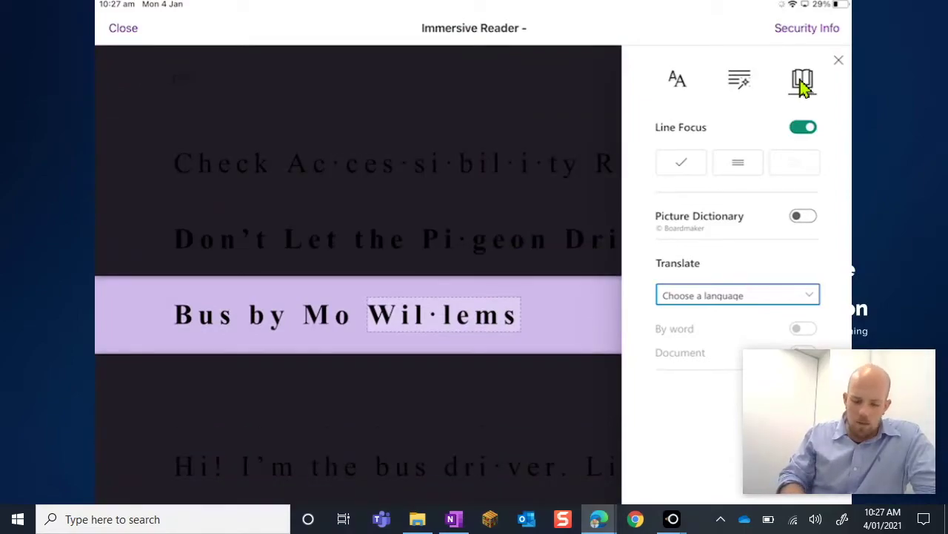
click(803, 83)
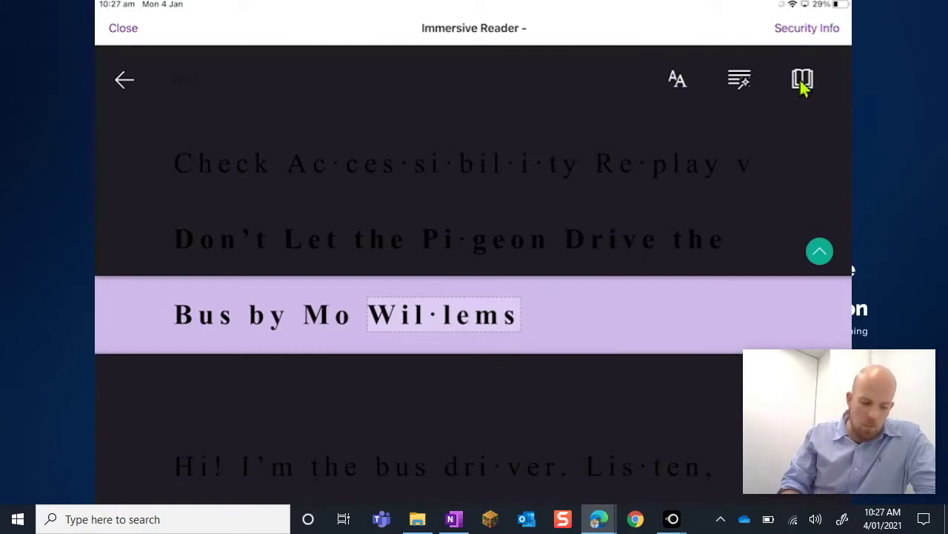
scroll(503, 304, up, 1)
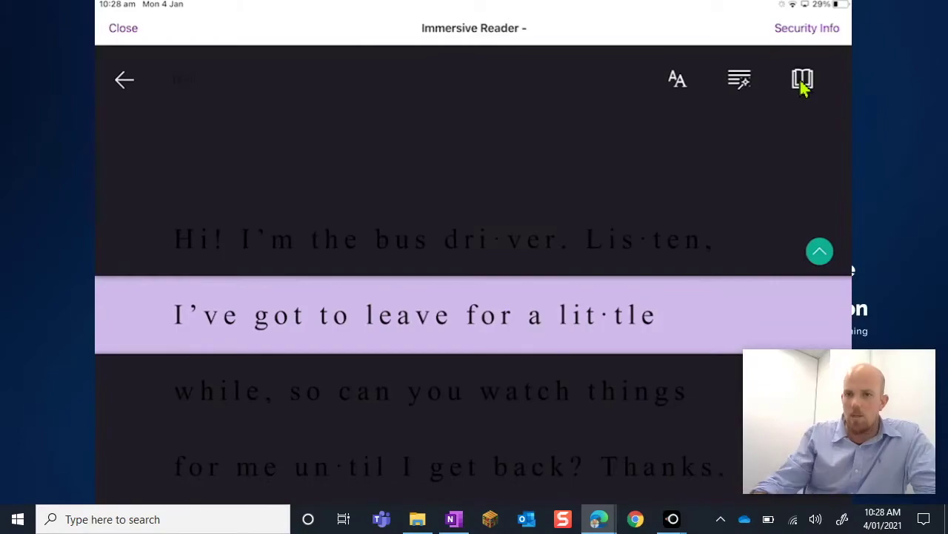
drag(768, 417, 44, 396)
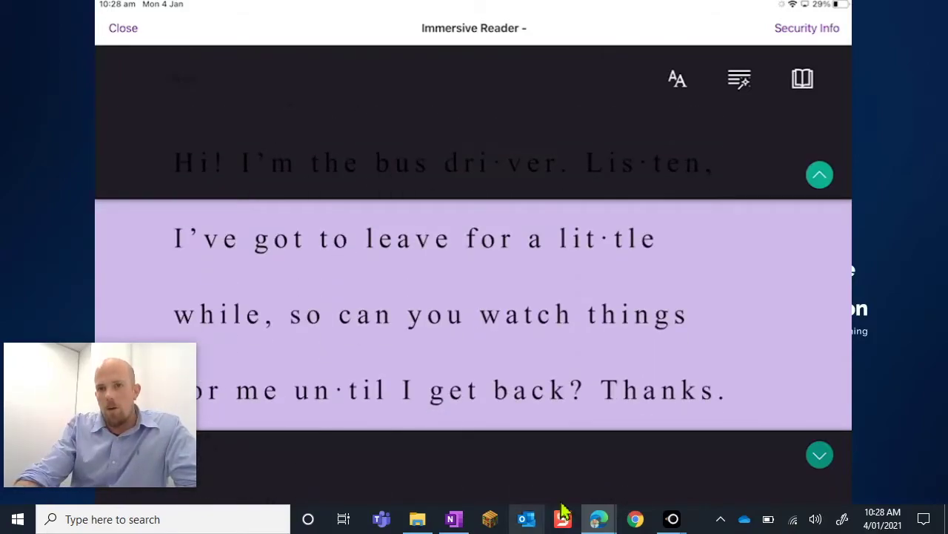
click(800, 80)
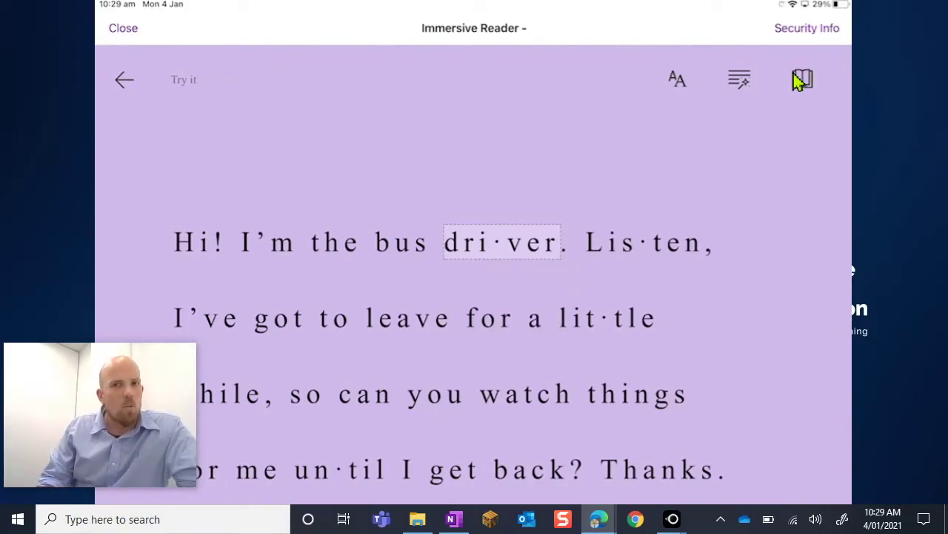
Step: Set the translation to German (Germany) by word and view the translation of "Listen"
click(798, 82)
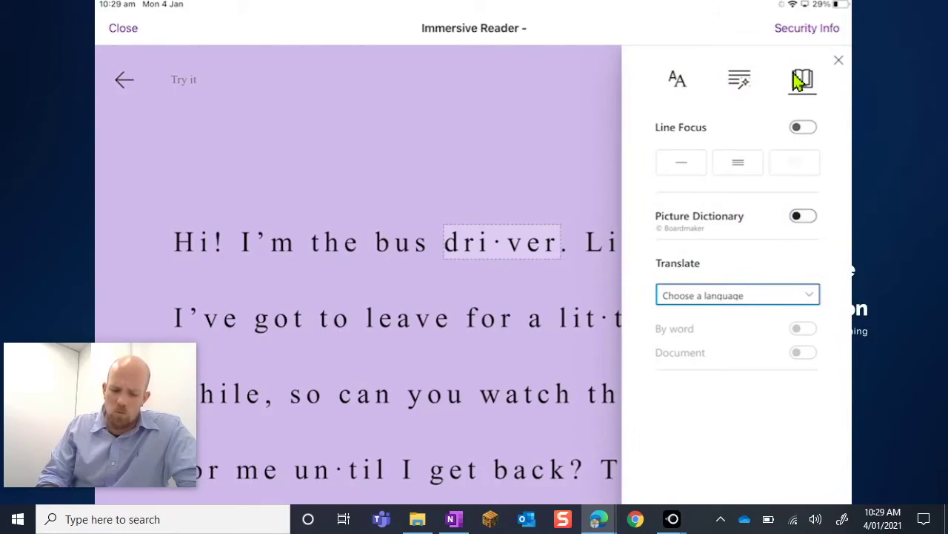
scroll(737, 408, down, 4)
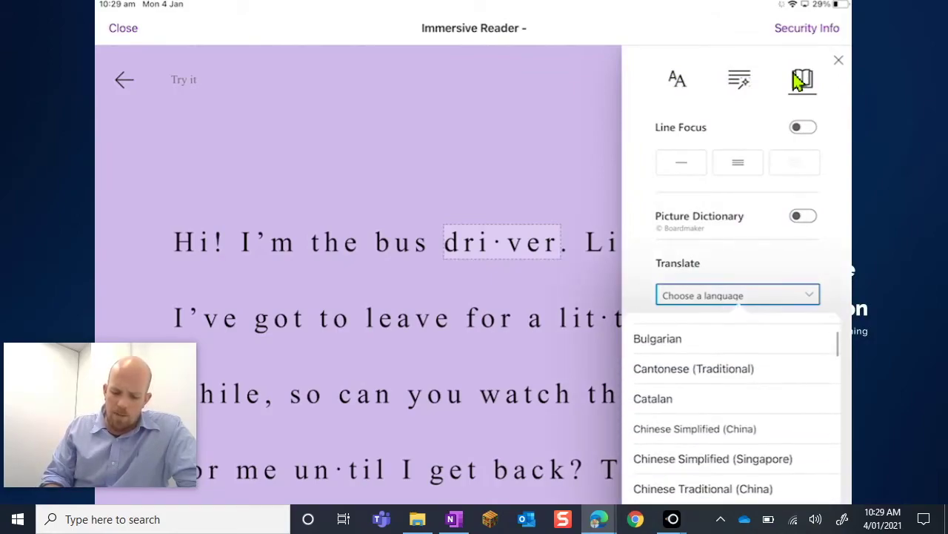
scroll(736, 407, down, 4)
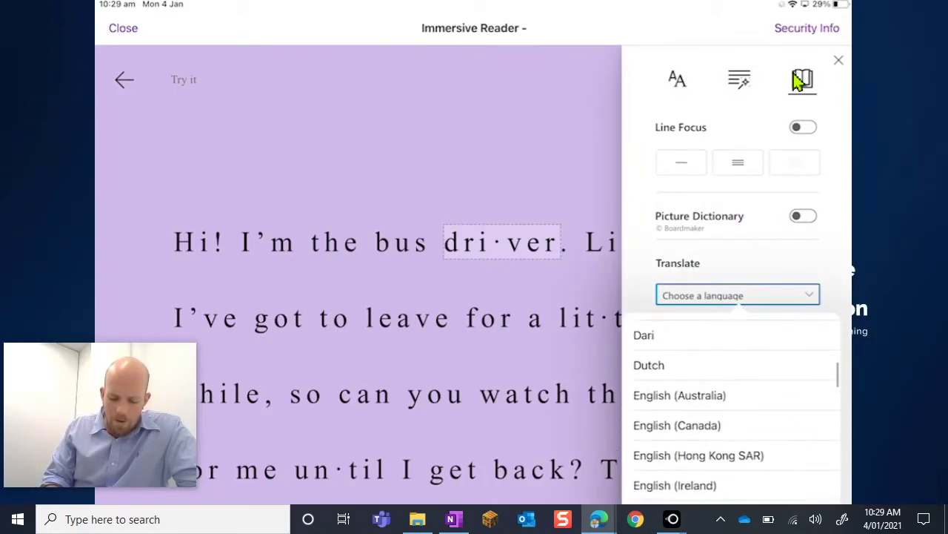
scroll(737, 408, down, 5)
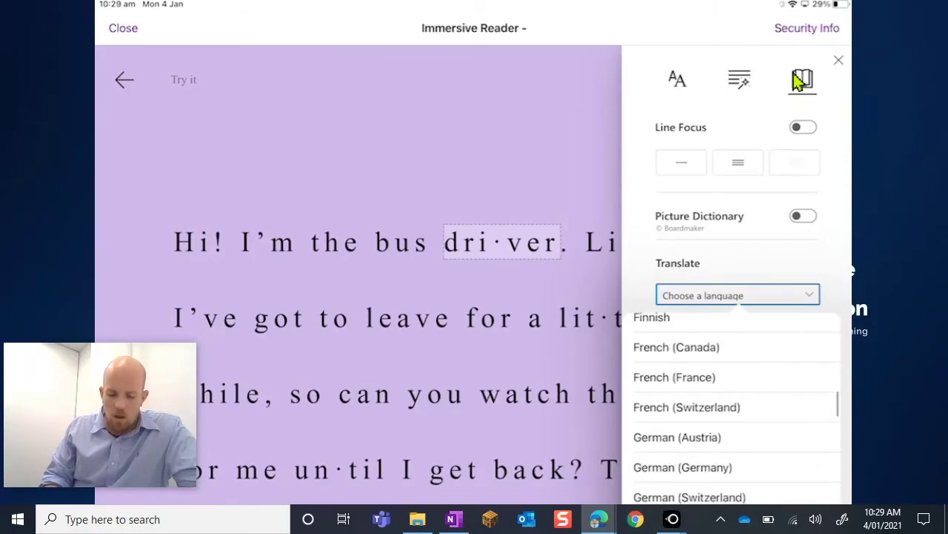
scroll(736, 408, up, 1)
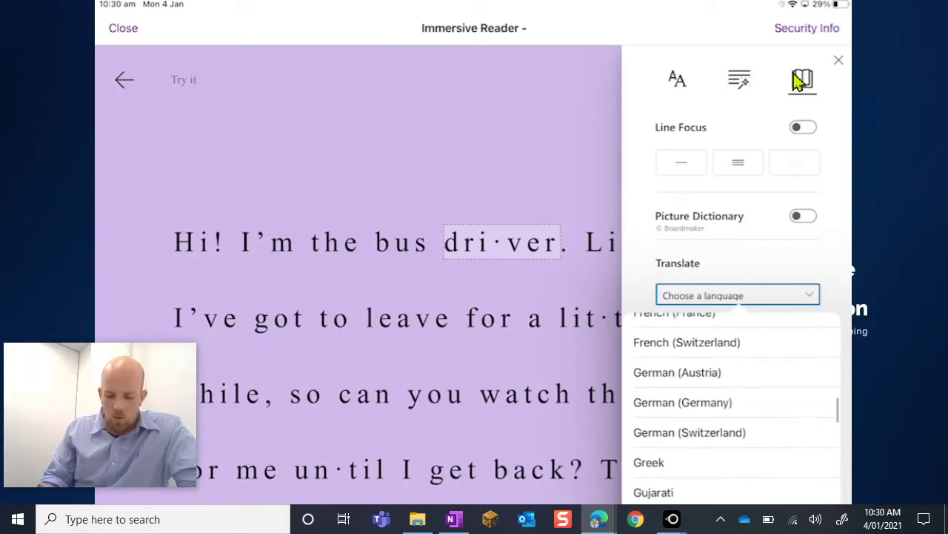
scroll(736, 407, up, 1)
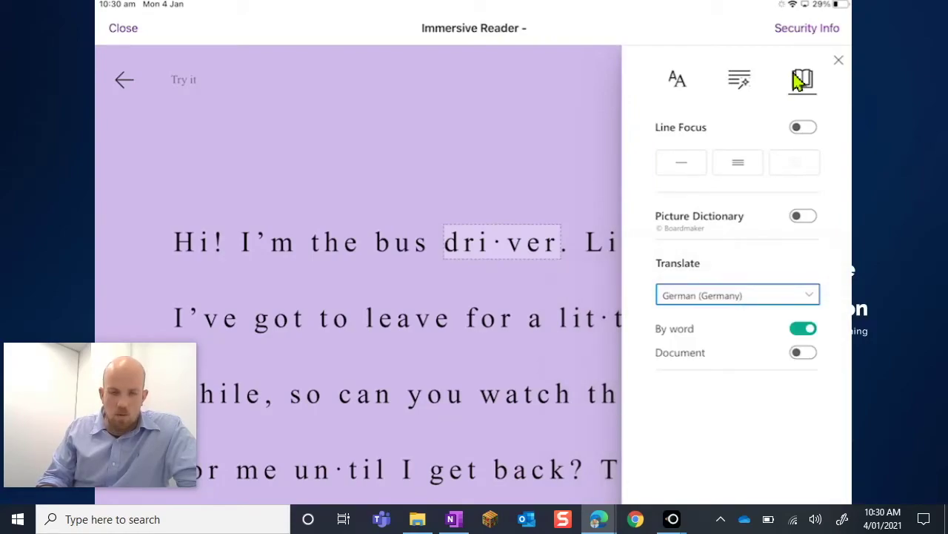
click(798, 81)
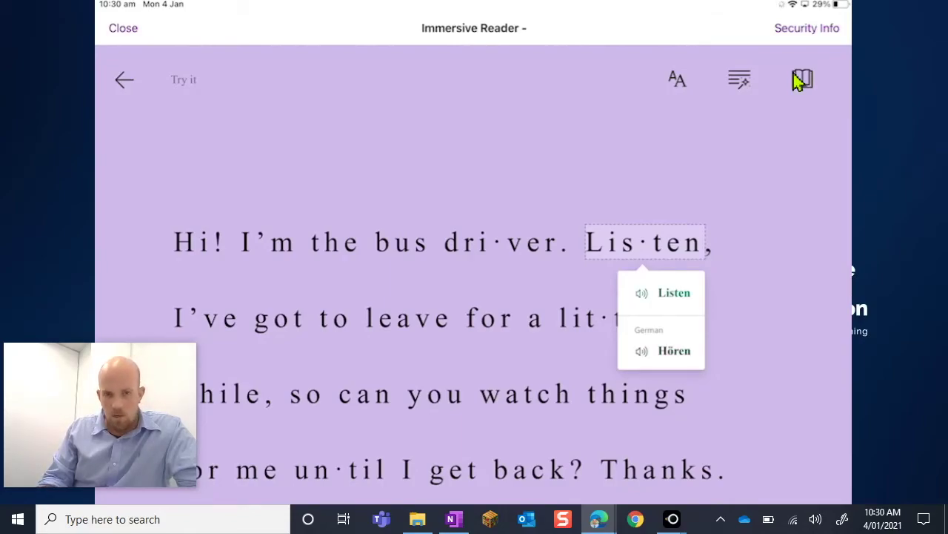
scroll(798, 82, down, 7)
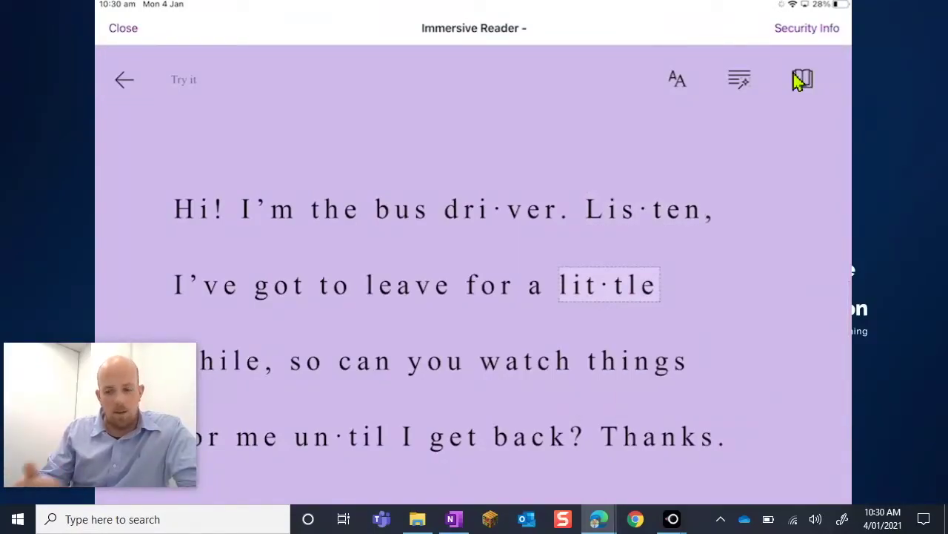
Step: Translate the whole document into German and look up the English translation of the word "muss"
click(801, 80)
click(803, 352)
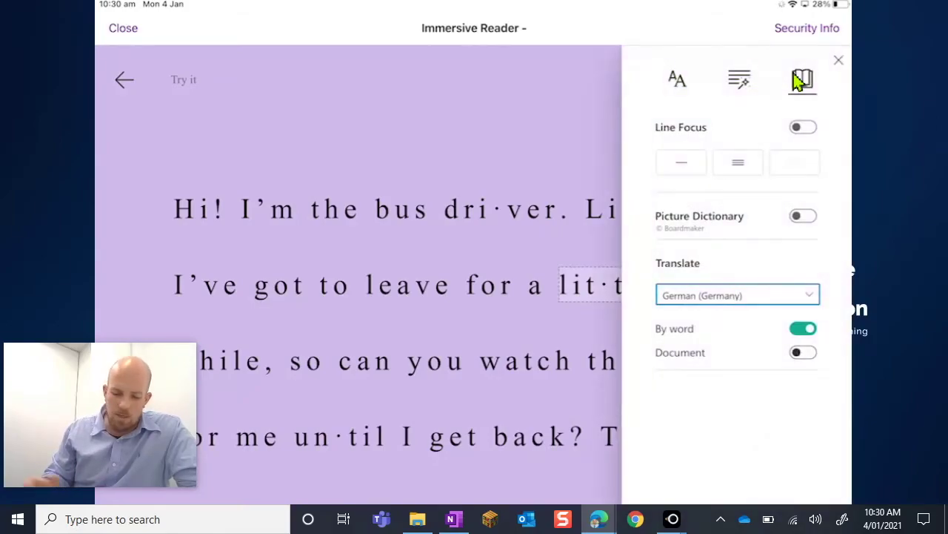
click(800, 80)
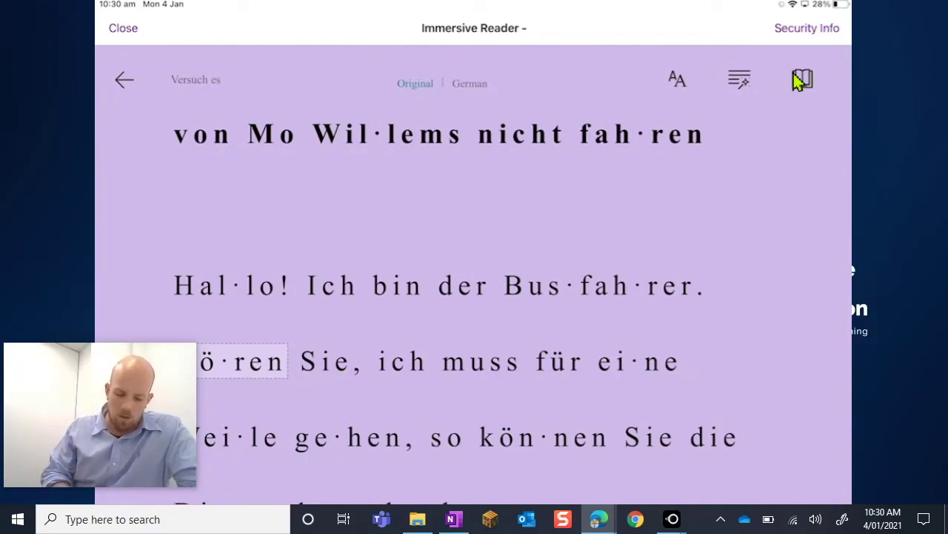
click(482, 361)
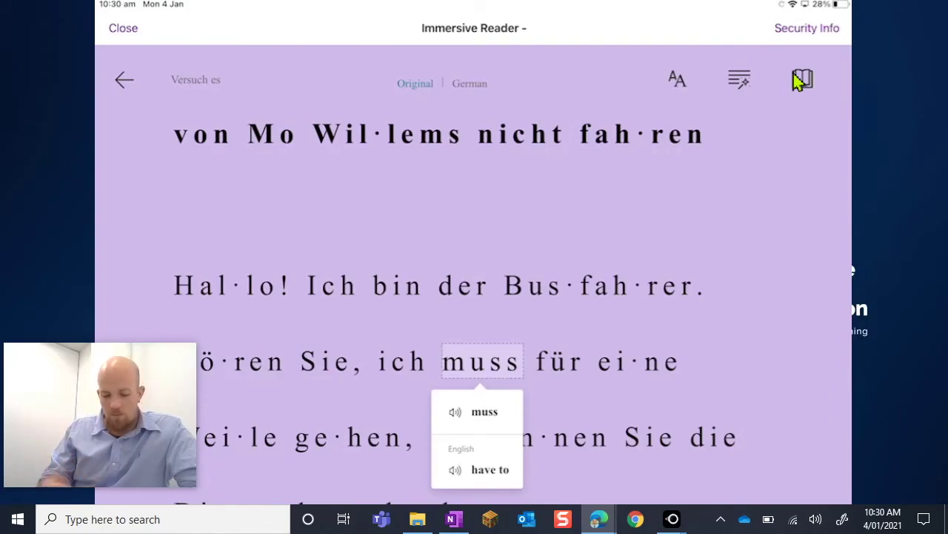
Step: Play the pronunciation of the German word "muss" and of its English translation "have to", and dismiss the translation
click(455, 412)
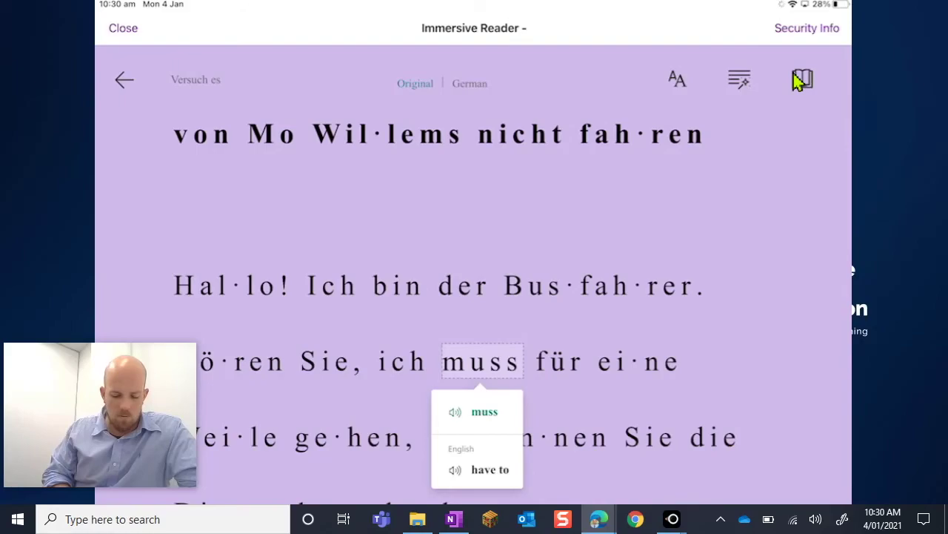
click(455, 469)
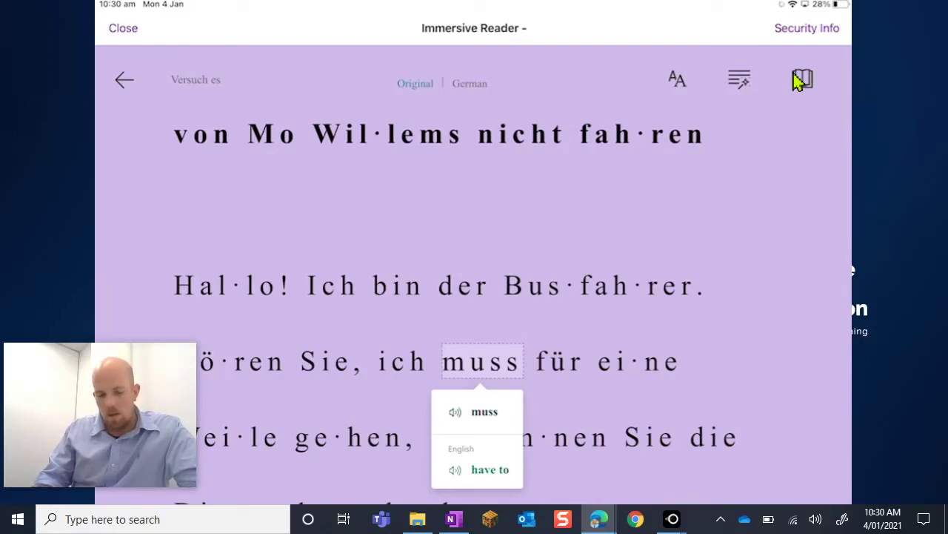
click(797, 81)
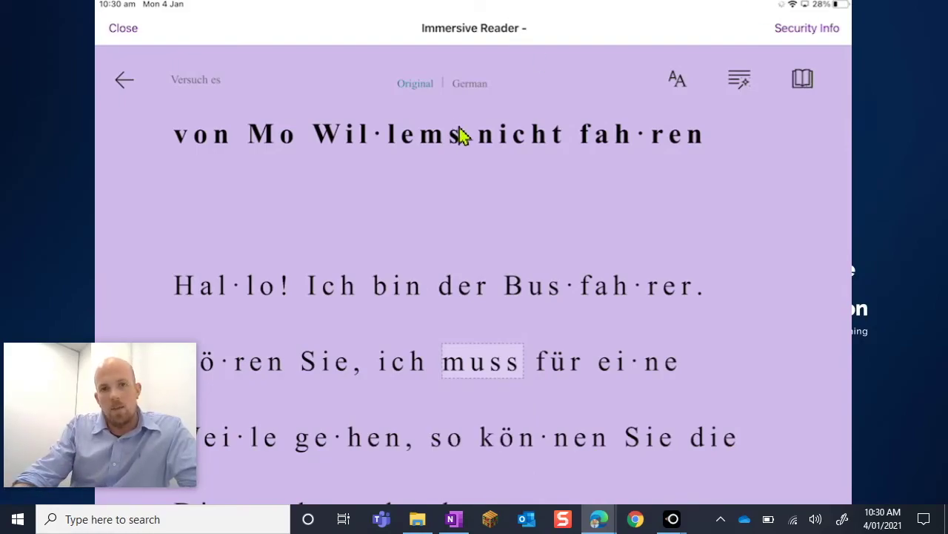
click(421, 88)
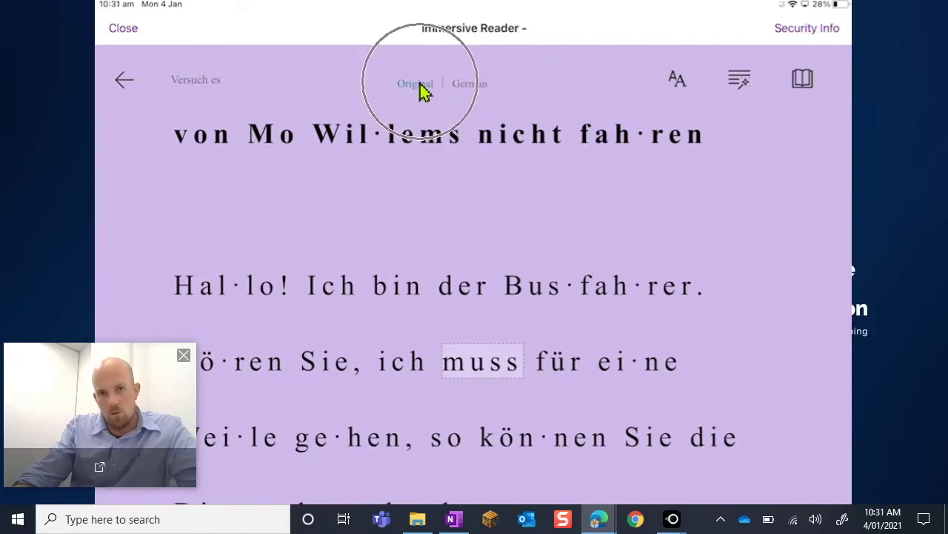
click(479, 85)
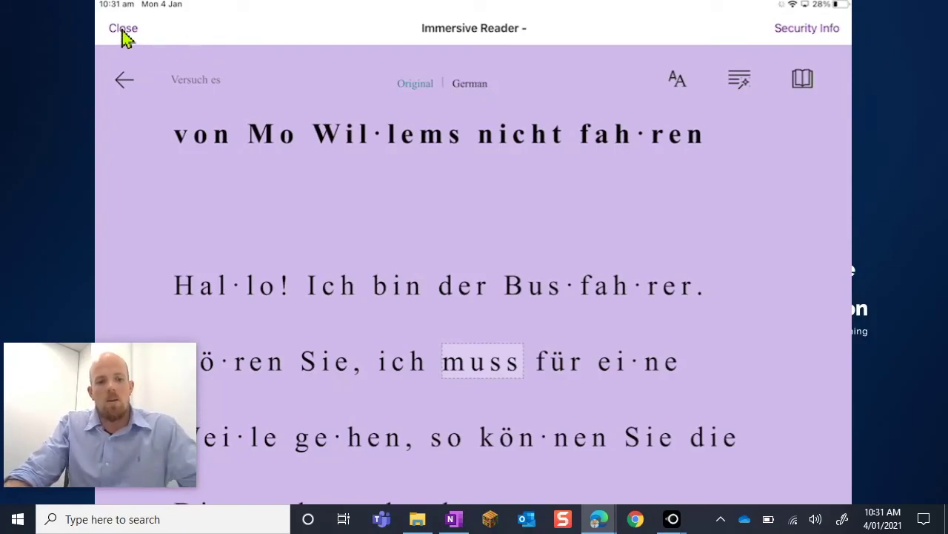
key(ctrl)
key(ctrl)
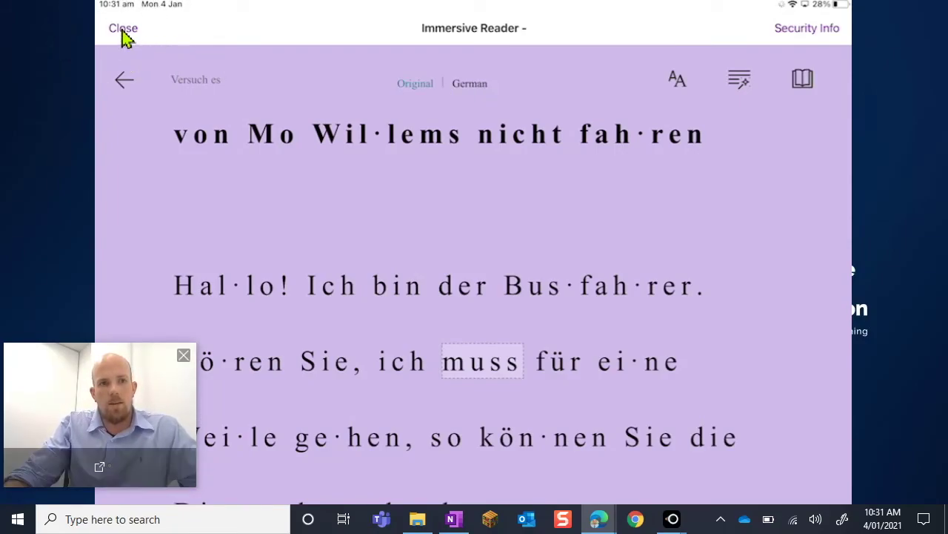
Step: Close the Immersive Reader
click(123, 34)
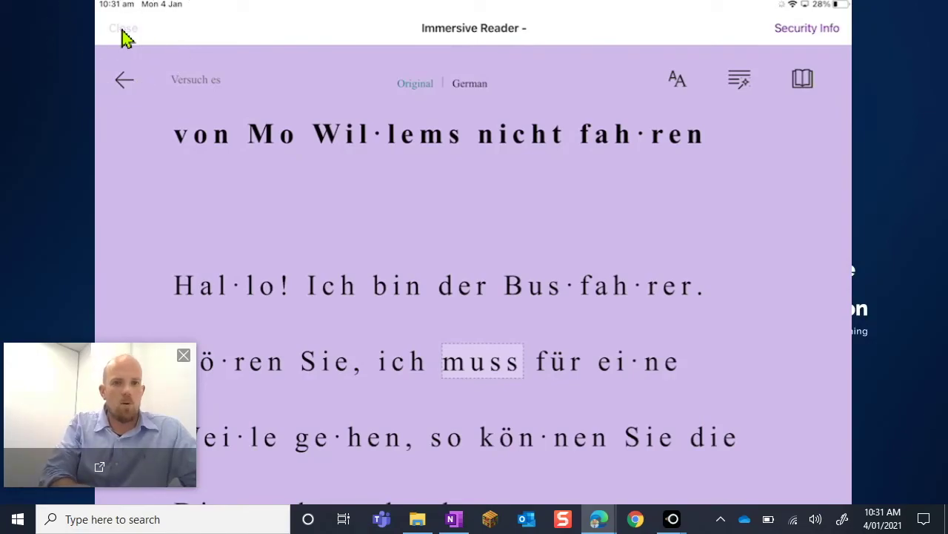